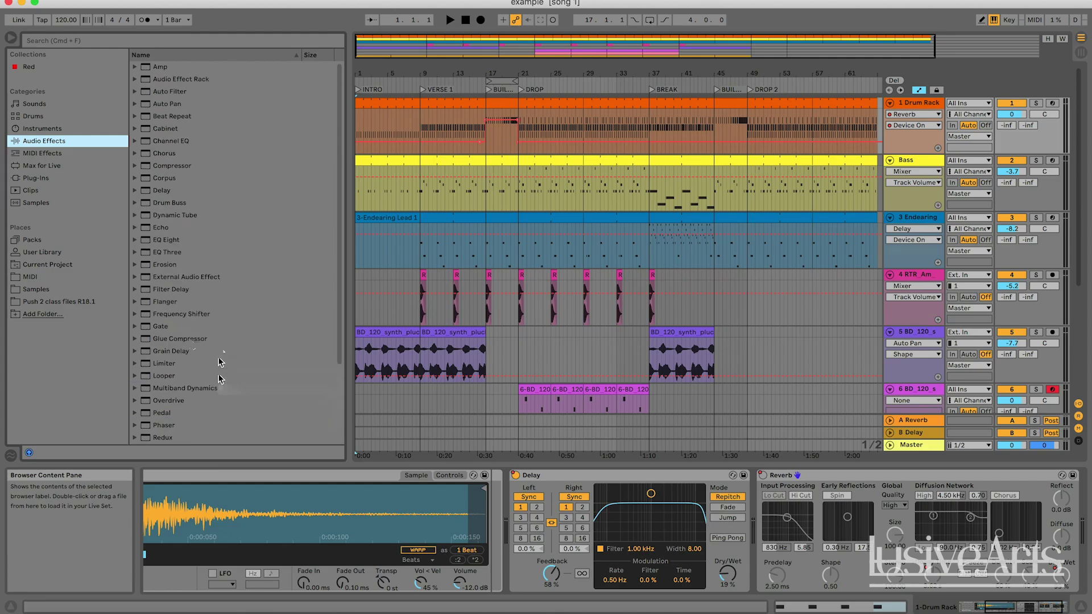
# Look through the full list of built-in audio effects in the browser.
pyautogui.scroll(1, 190, 343)
pyautogui.scroll(-1, 190, 343)
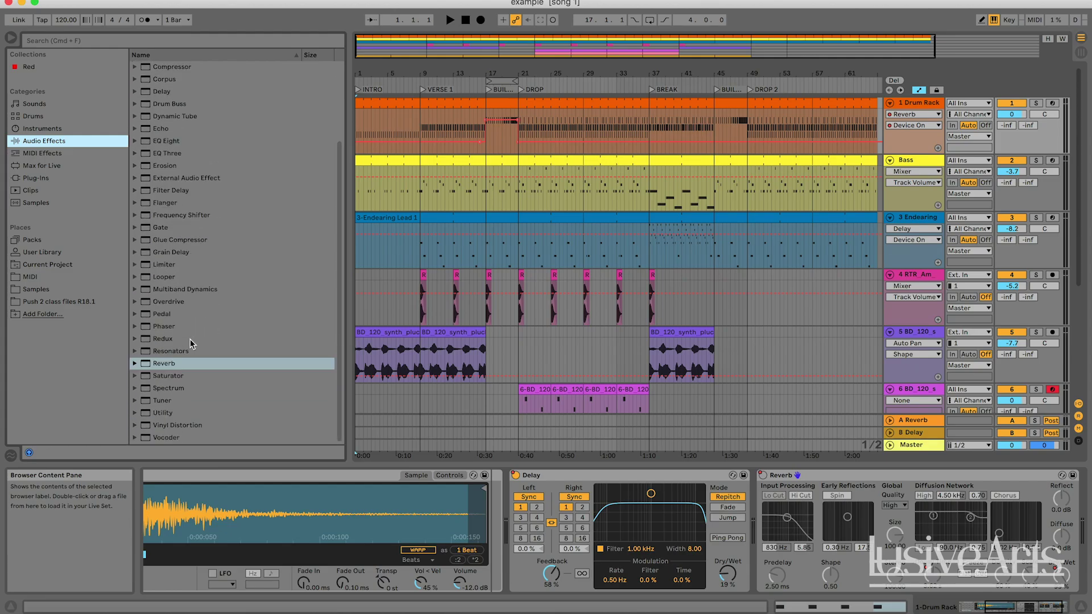
pyautogui.scroll(5, 190, 343)
pyautogui.scroll(-5, 190, 343)
pyautogui.scroll(5, 183, 252)
pyautogui.scroll(-5, 183, 252)
pyautogui.scroll(3, 199, 219)
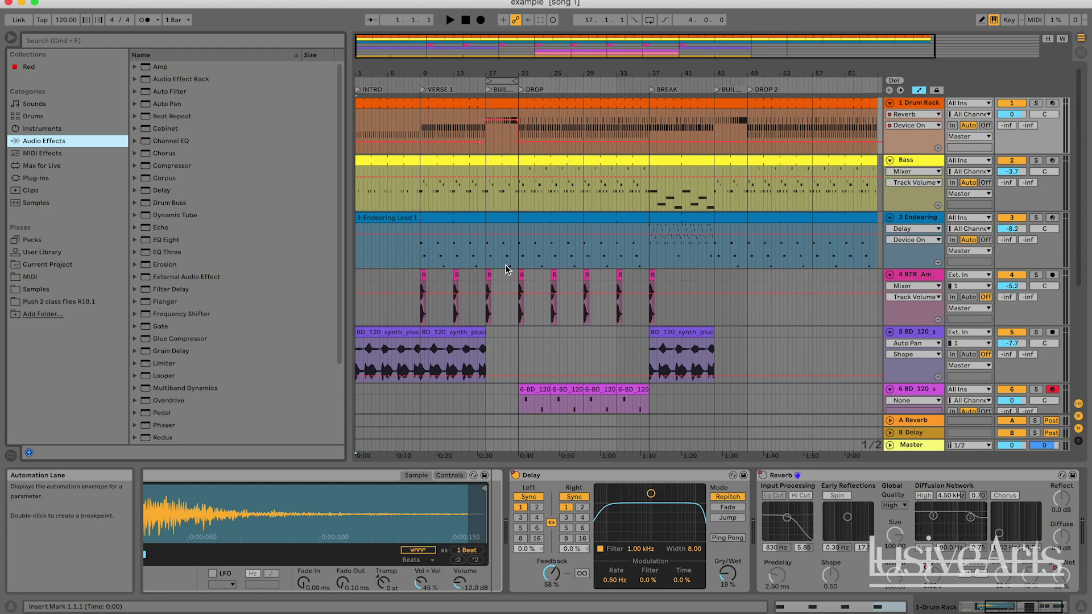
# Set the Endearing Lead rack's Saturate macro to 41 and display its Reverb macro's automation in the arrangement.
pyautogui.moveTo(514, 50); pyautogui.dragTo(539, 58)
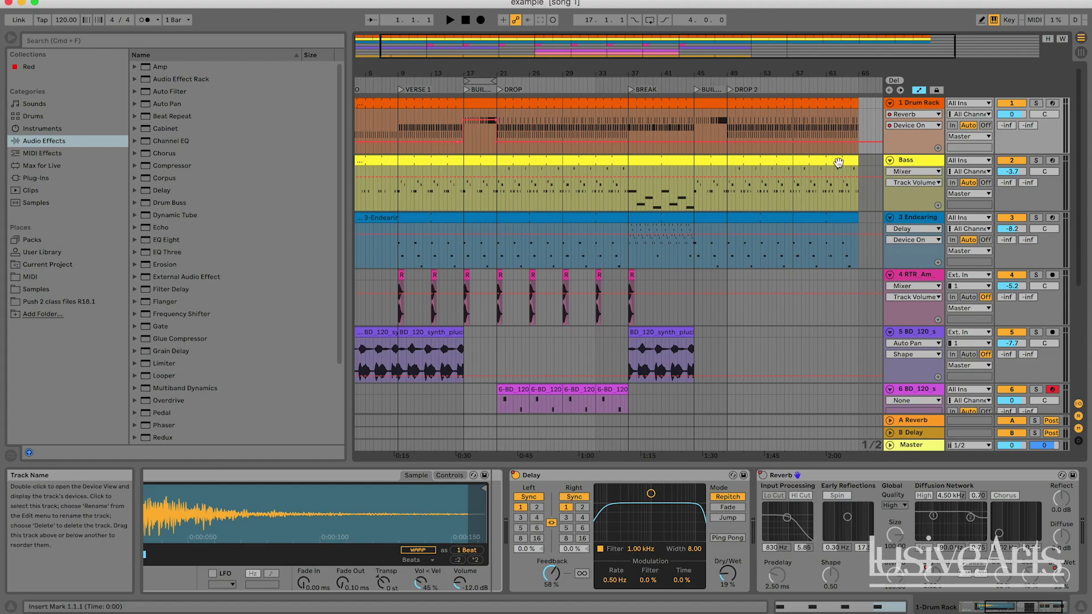
pyautogui.click(921, 220)
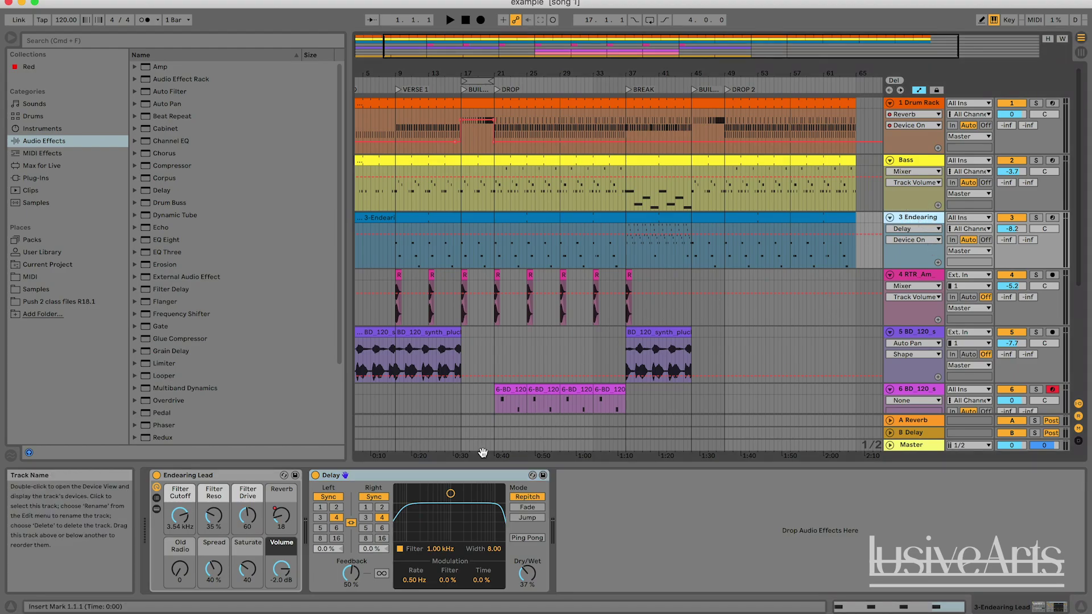
pyautogui.moveTo(247, 569); pyautogui.dragTo(248, 568)
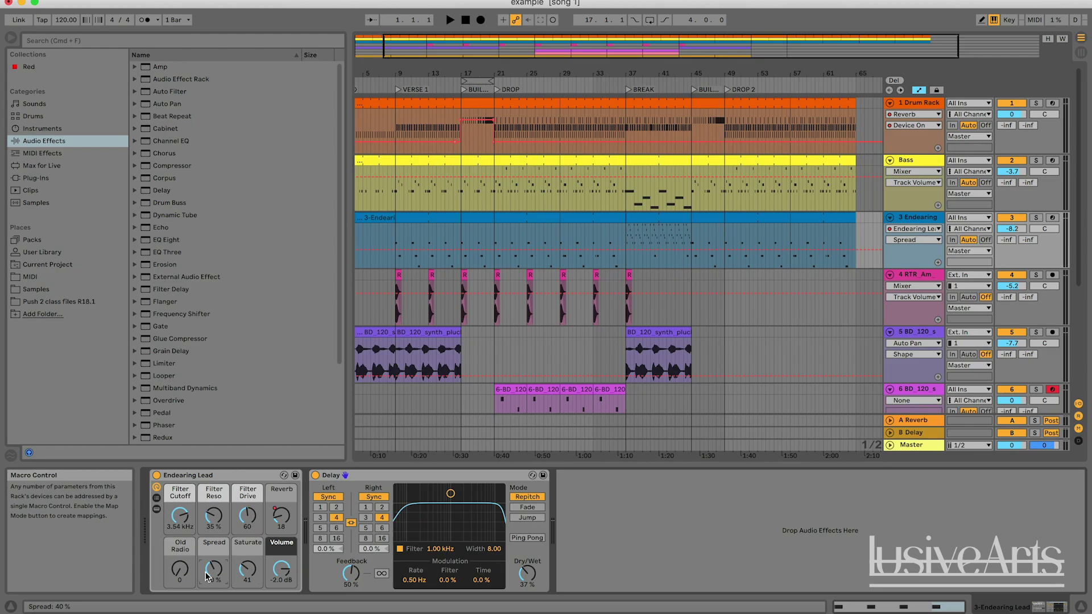
pyautogui.click(287, 518)
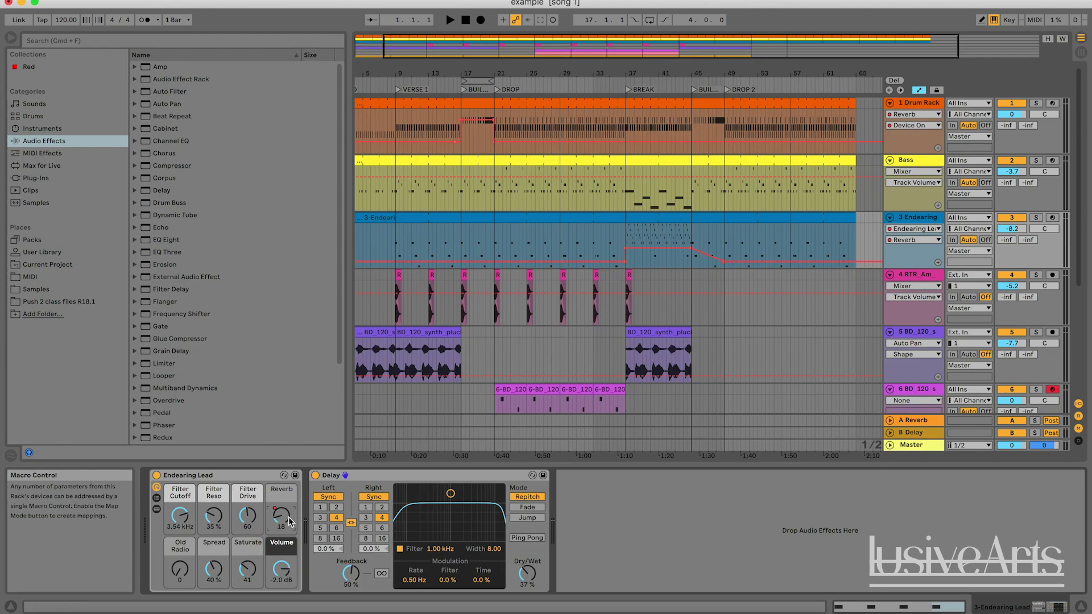
pyautogui.scroll(-1, 567, 314)
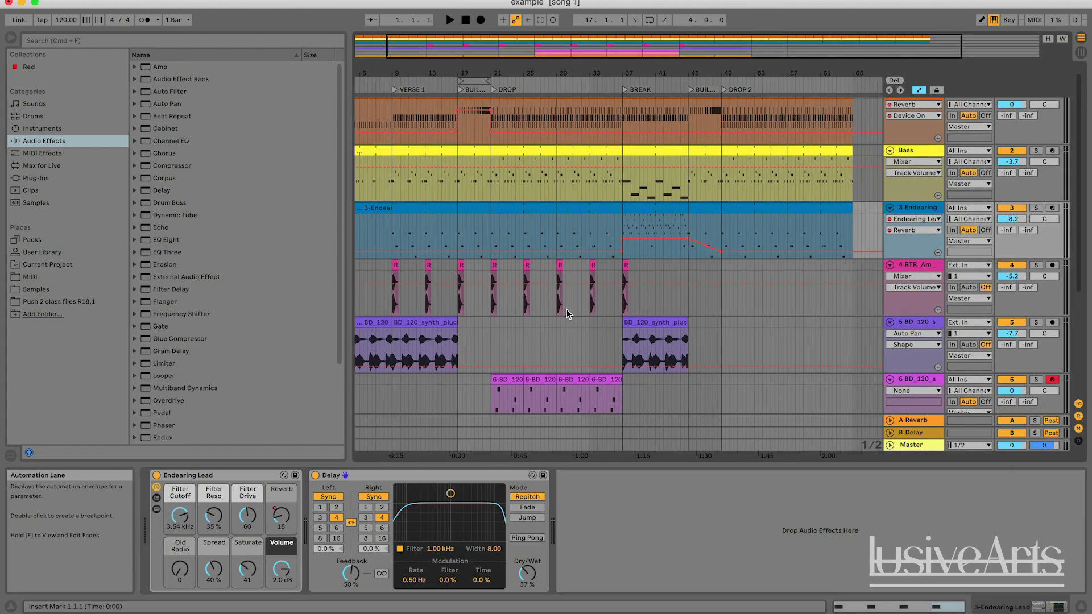
pyautogui.scroll(-5, 567, 314)
pyautogui.hscroll(-2, 563, 318)
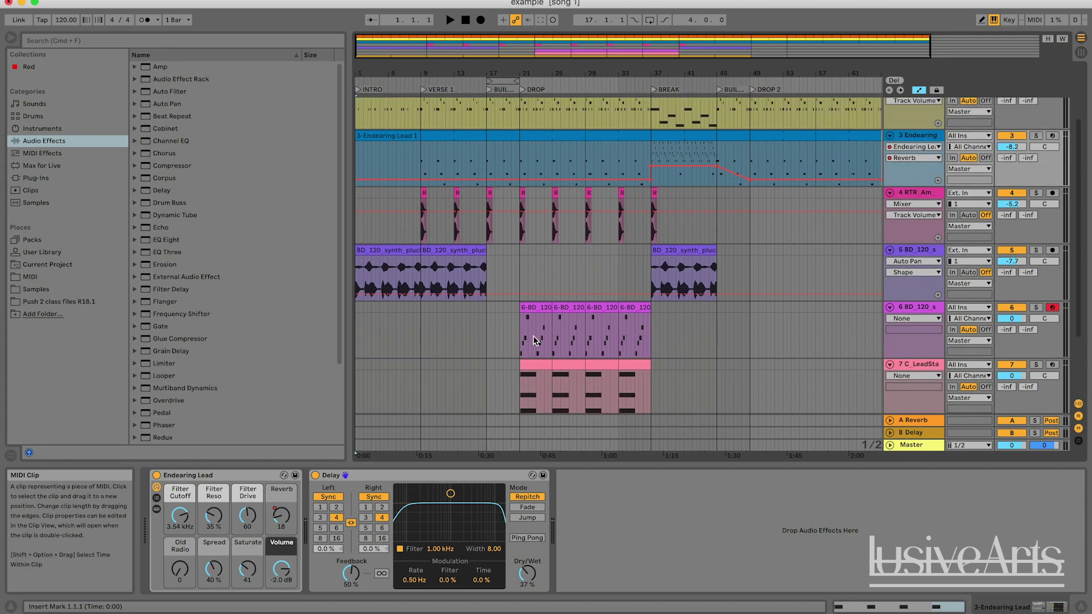
pyautogui.scroll(6, 534, 340)
# Display the automation of the Endearing Lead's Saturate and Spread macros to check them.
pyautogui.click(248, 568)
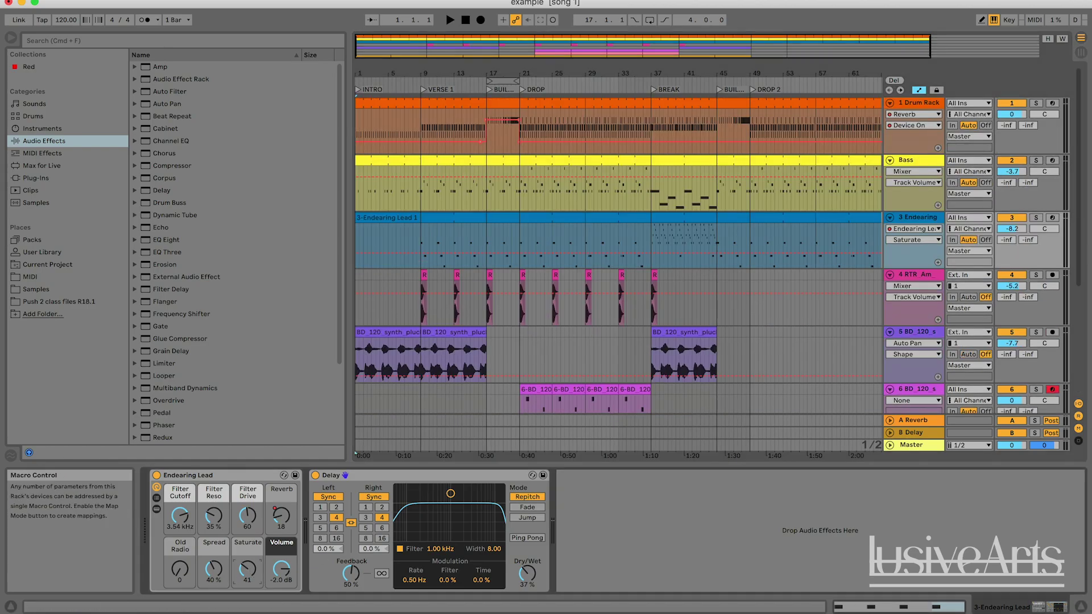
pyautogui.click(214, 568)
pyautogui.click(248, 569)
# Play the soloed Endearing Lead from the Break and set its Old Radio macro to 42.
pyautogui.click(180, 569)
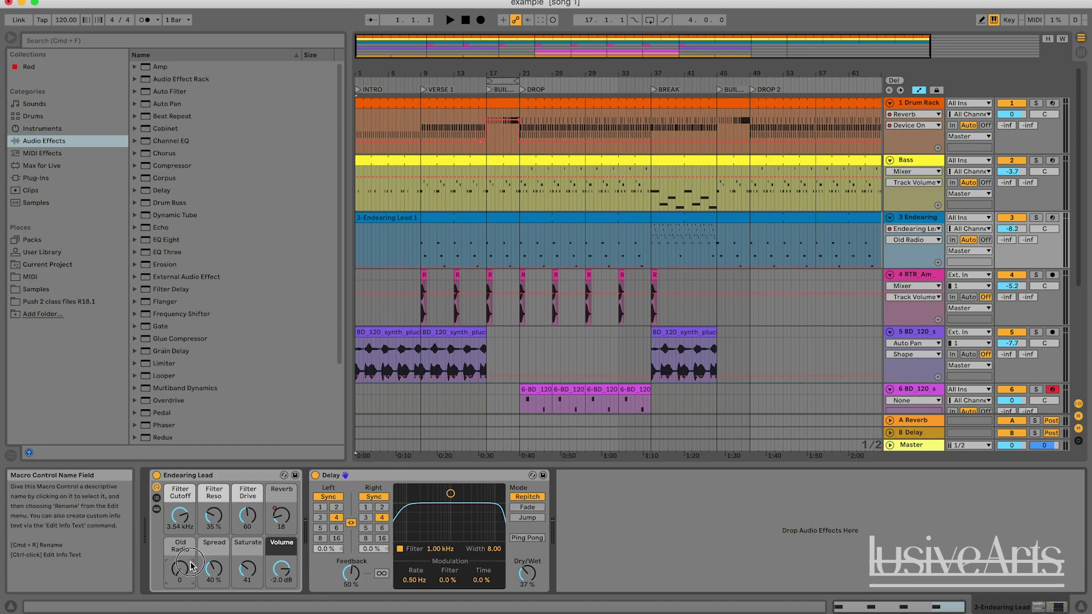
pyautogui.click(644, 241)
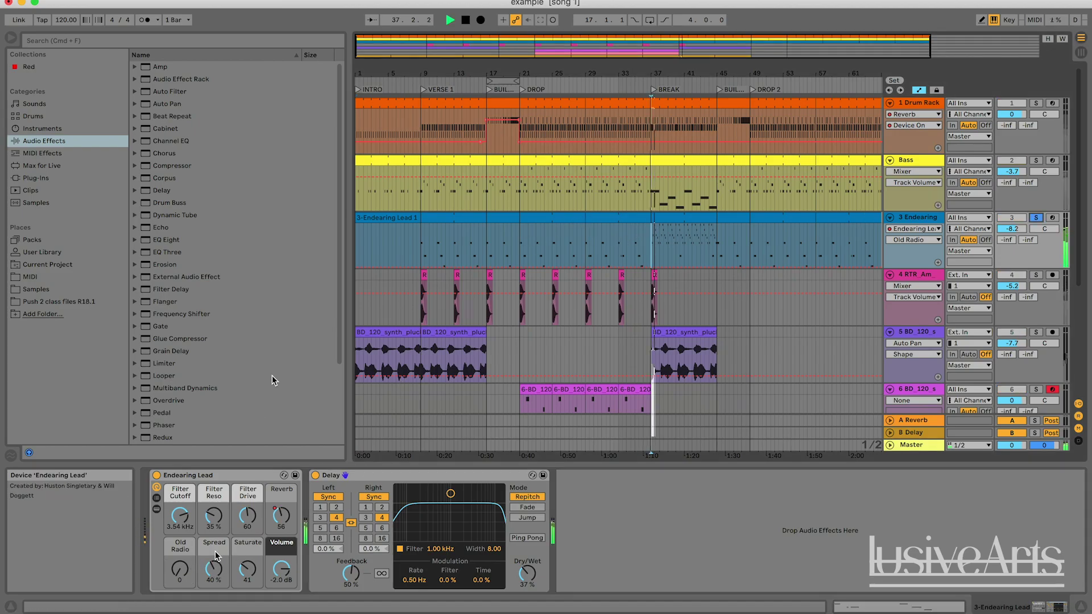
pyautogui.moveTo(179, 569)
pyautogui.mouseDown()
pyautogui.moveTo(180, 520)
pyautogui.moveTo(180, 585)
pyautogui.moveTo(179, 520)
pyautogui.moveTo(178, 572)
pyautogui.mouseUp()
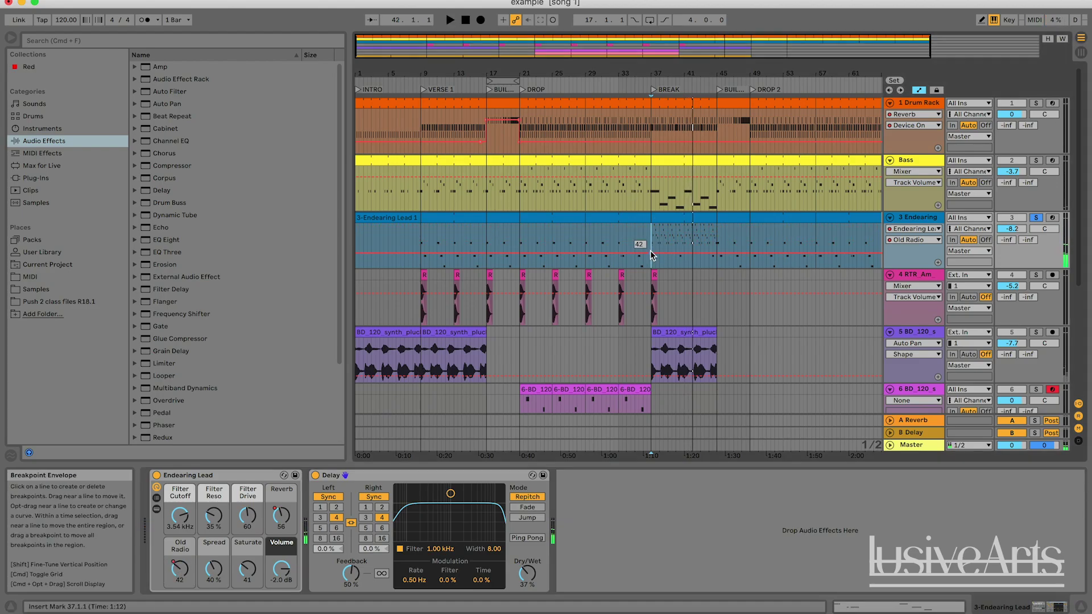
# Draw Old Radio automation rising to about 112 across the Break and falling to 19 by Drop 2, and audition it.
pyautogui.moveTo(716, 253)
pyautogui.mouseDown()
pyautogui.moveTo(715, 224)
pyautogui.moveTo(732, 234)
pyautogui.moveTo(730, 254)
pyautogui.mouseUp()
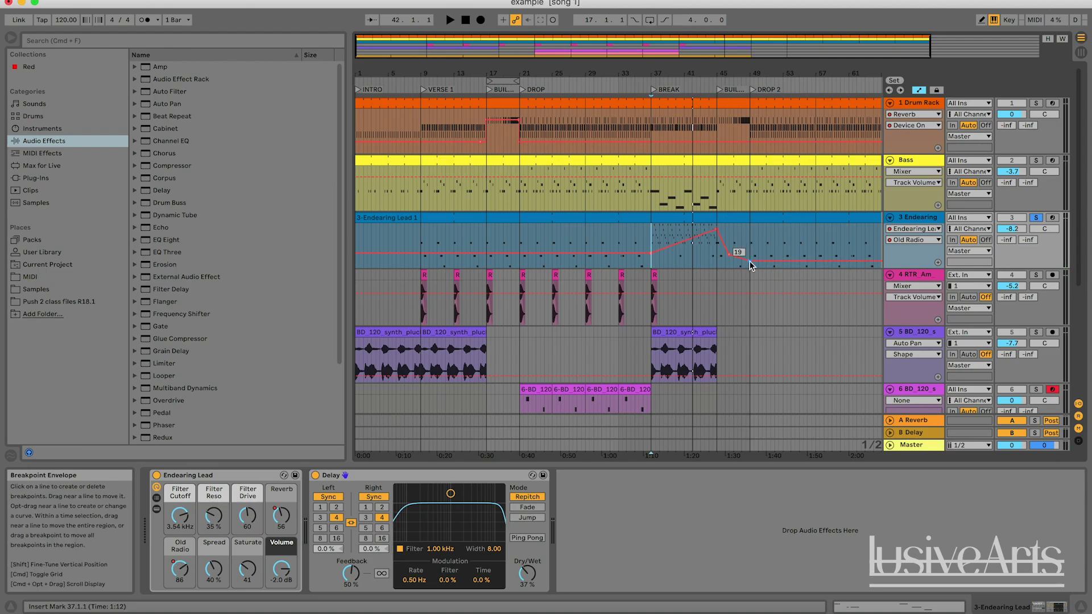
pyautogui.click(663, 237)
pyautogui.press('space')
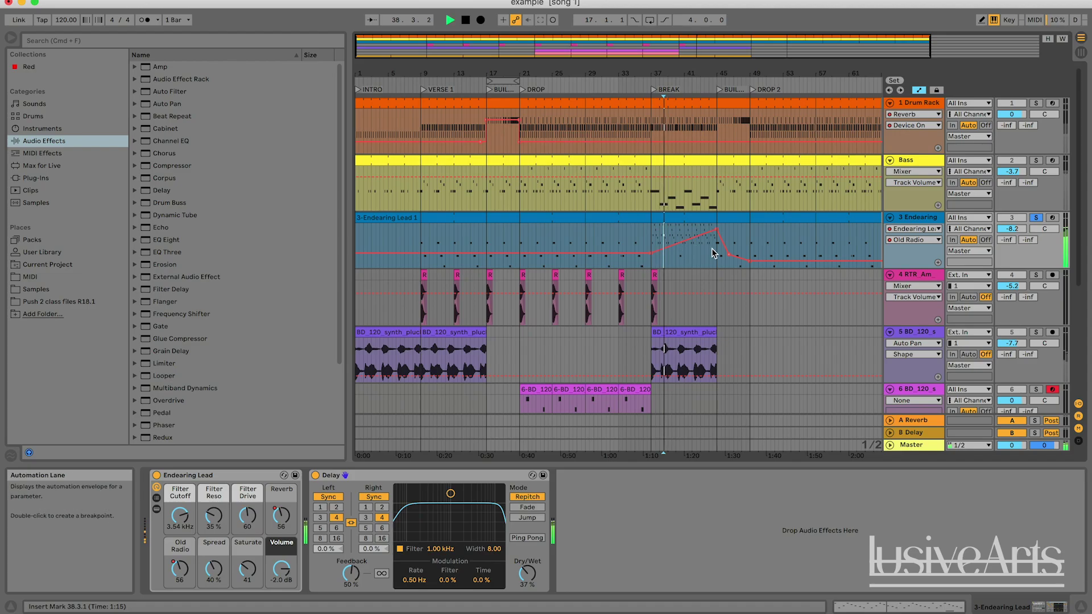
pyautogui.click(718, 263)
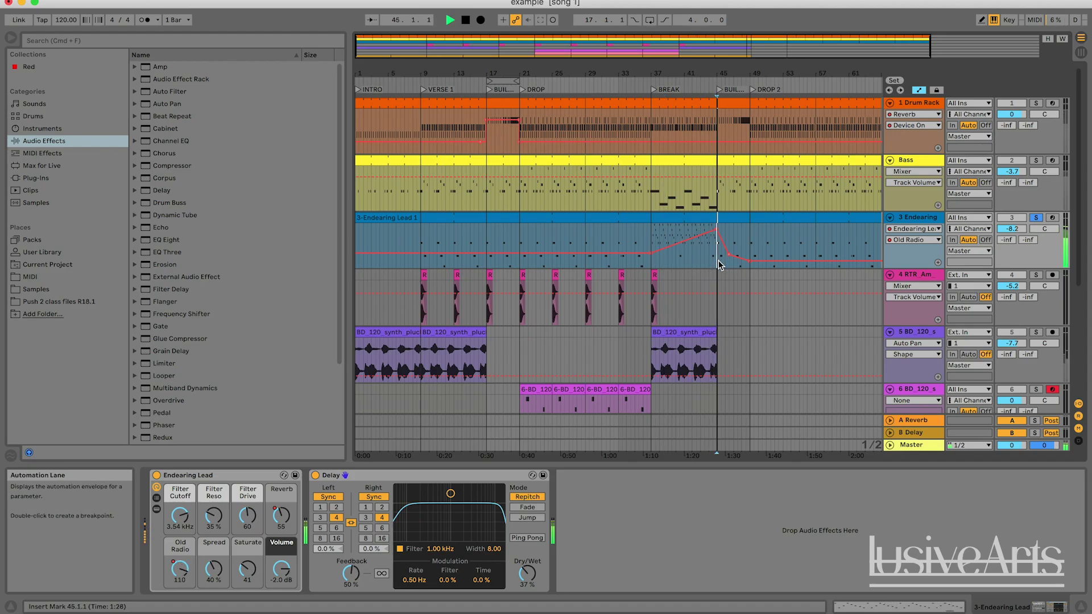
pyautogui.click(754, 249)
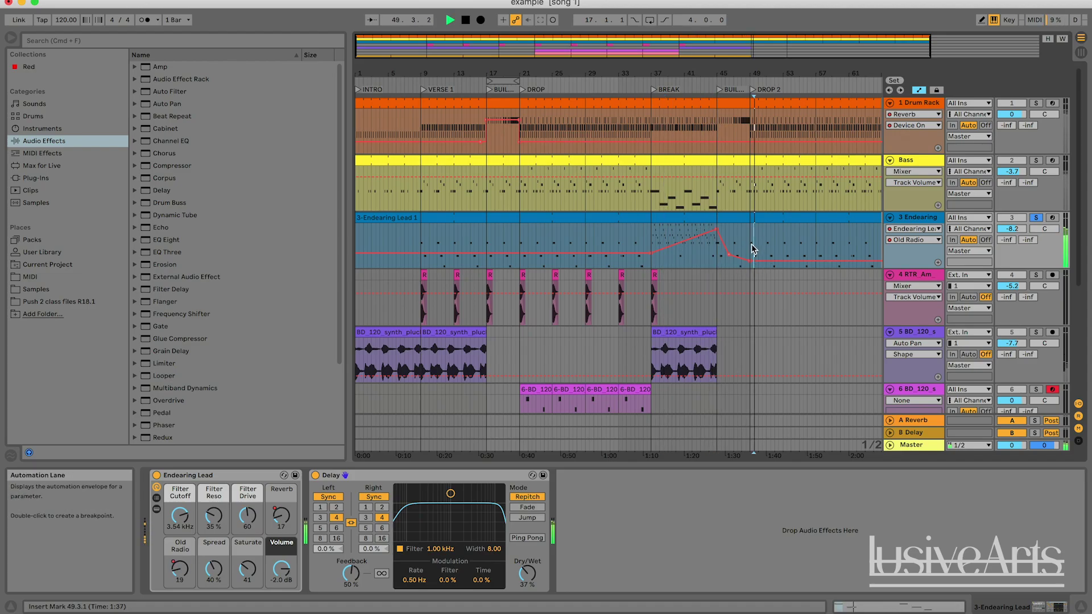
pyautogui.press('space')
# Delete the Old Radio automation breakpoints on the Endearing Lead track from Drop 2 back to the Break's start.
pyautogui.click(750, 261)
pyautogui.click(729, 254)
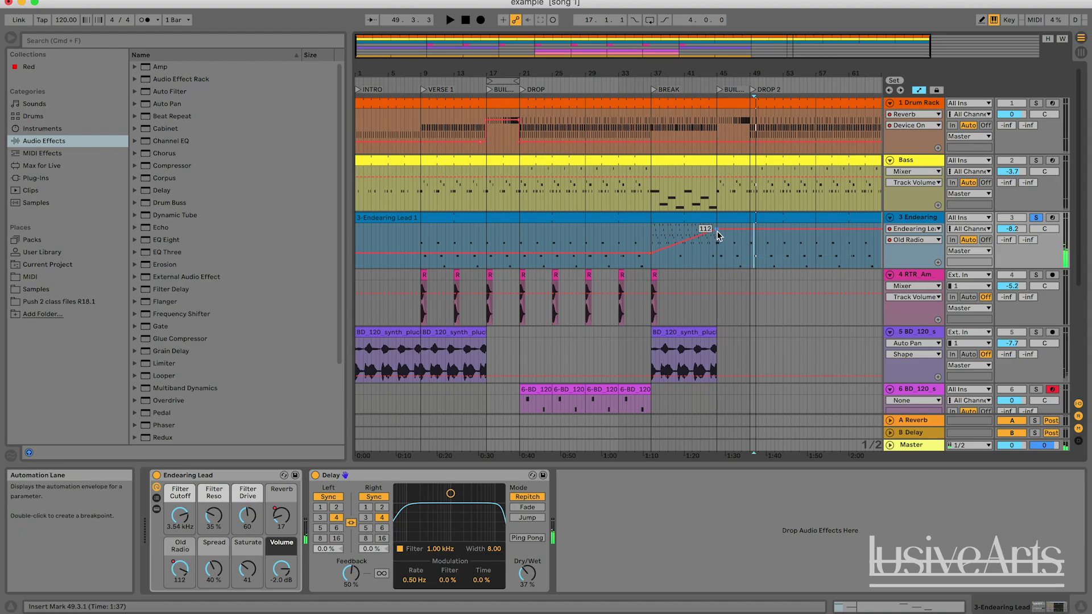
pyautogui.click(716, 230)
pyautogui.click(651, 253)
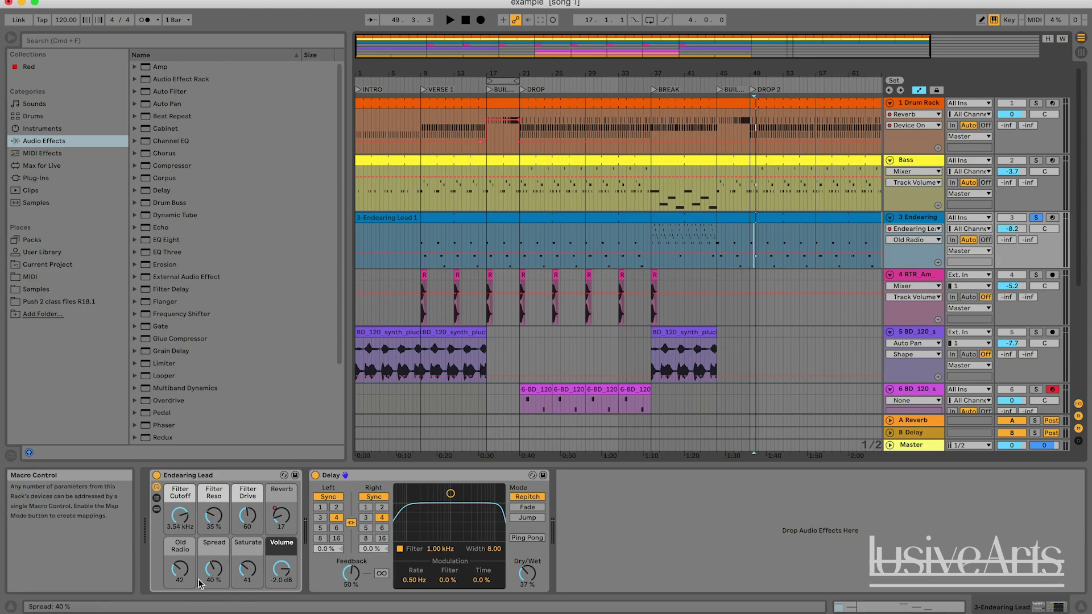
# Add a Delay to the synth pluck track after Auto Pan, switched to Time mode with linked delay times of 33.4 ms.
pyautogui.click(777, 361)
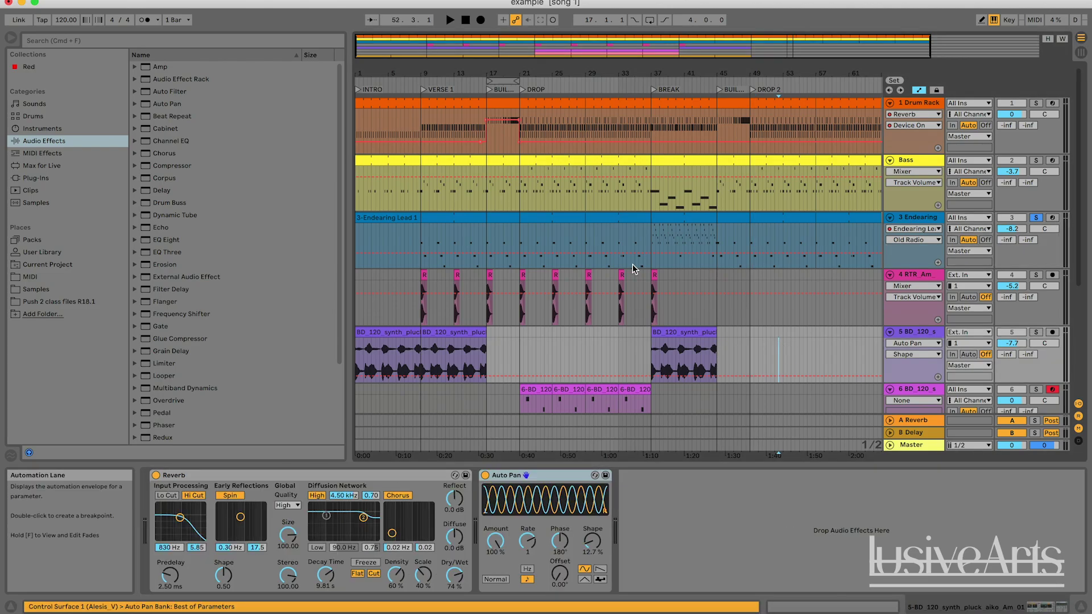
pyautogui.moveTo(534, 56); pyautogui.dragTo(566, 53)
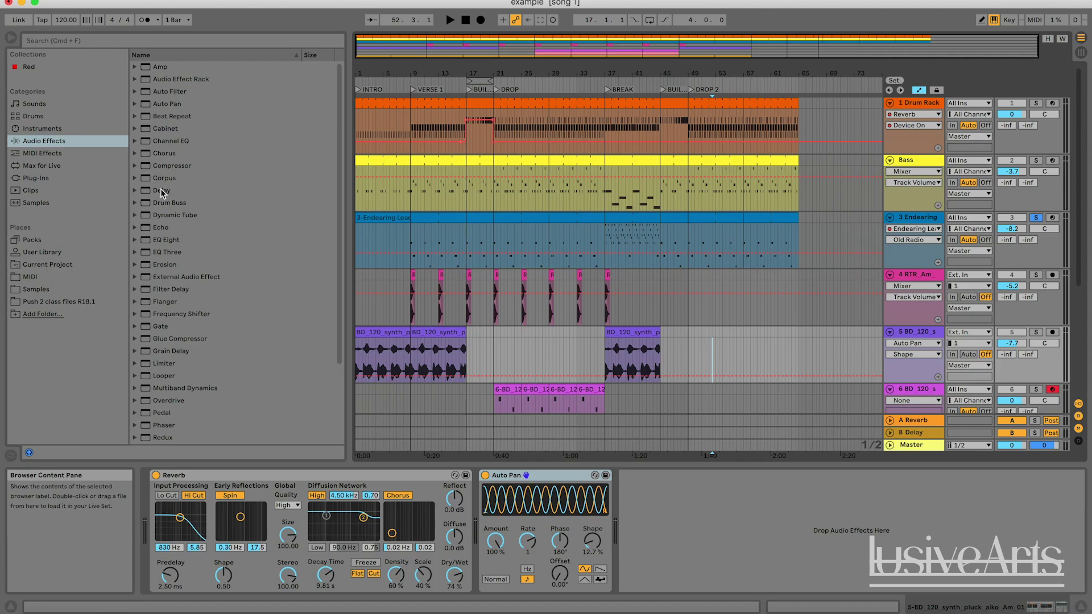
pyautogui.moveTo(163, 193); pyautogui.dragTo(685, 517)
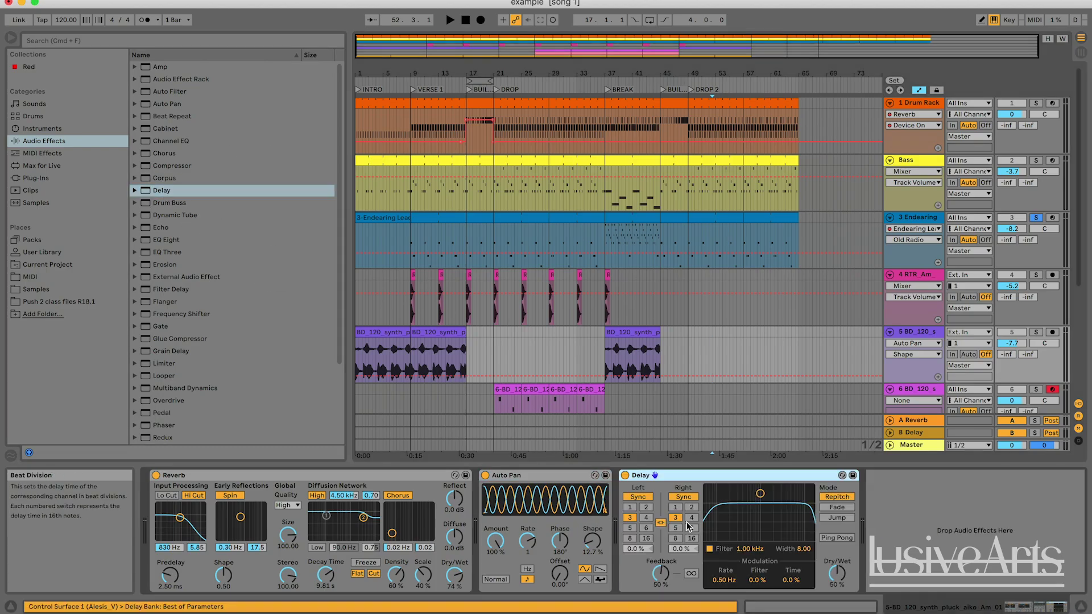
pyautogui.click(638, 496)
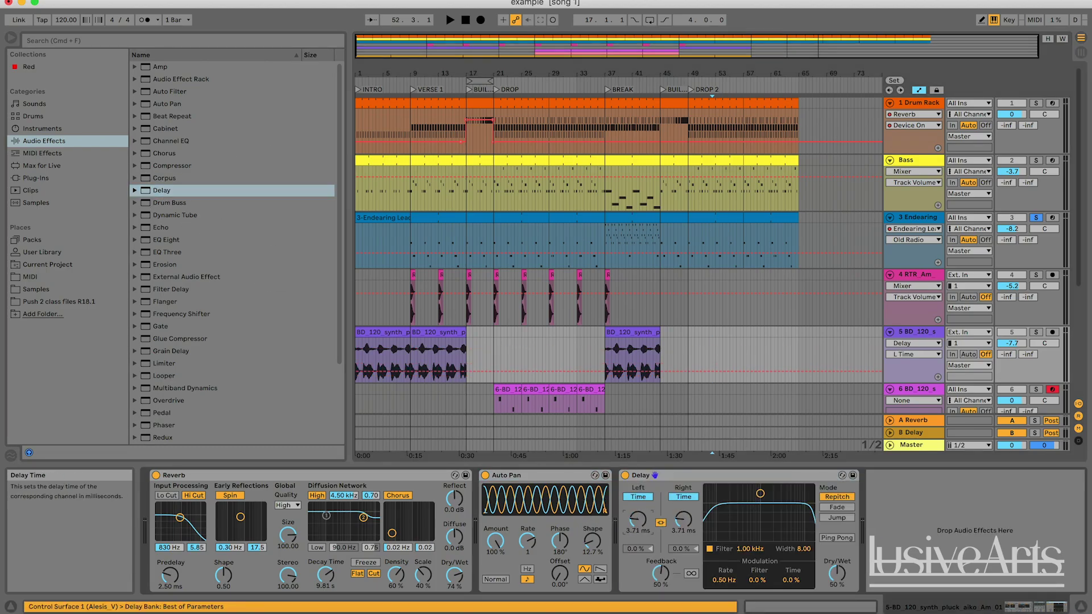
pyautogui.moveTo(638, 520)
pyautogui.mouseDown()
pyautogui.moveTo(637, 507)
pyautogui.moveTo(635, 524)
pyautogui.mouseUp()
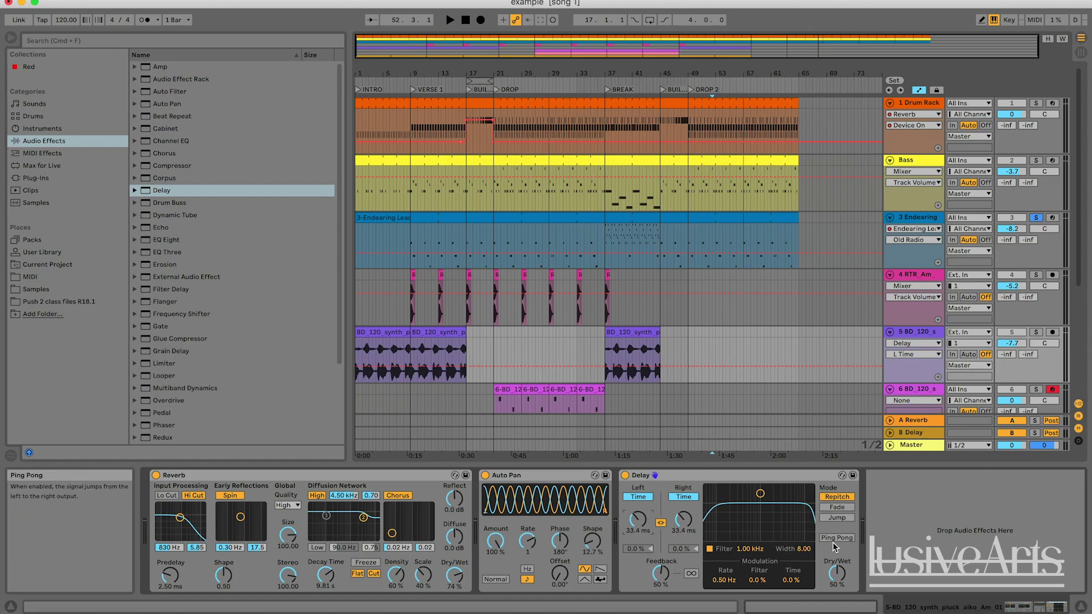
# Delete the Delay device from the synth pluck track.
pyautogui.click(688, 478)
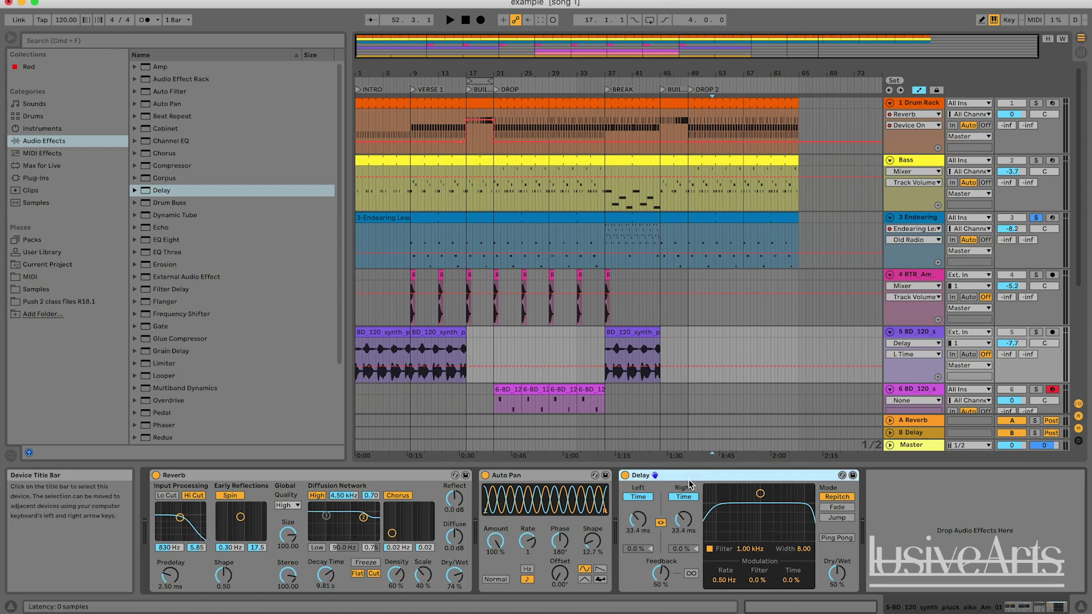
pyautogui.press('Delete')
pyautogui.click(726, 504)
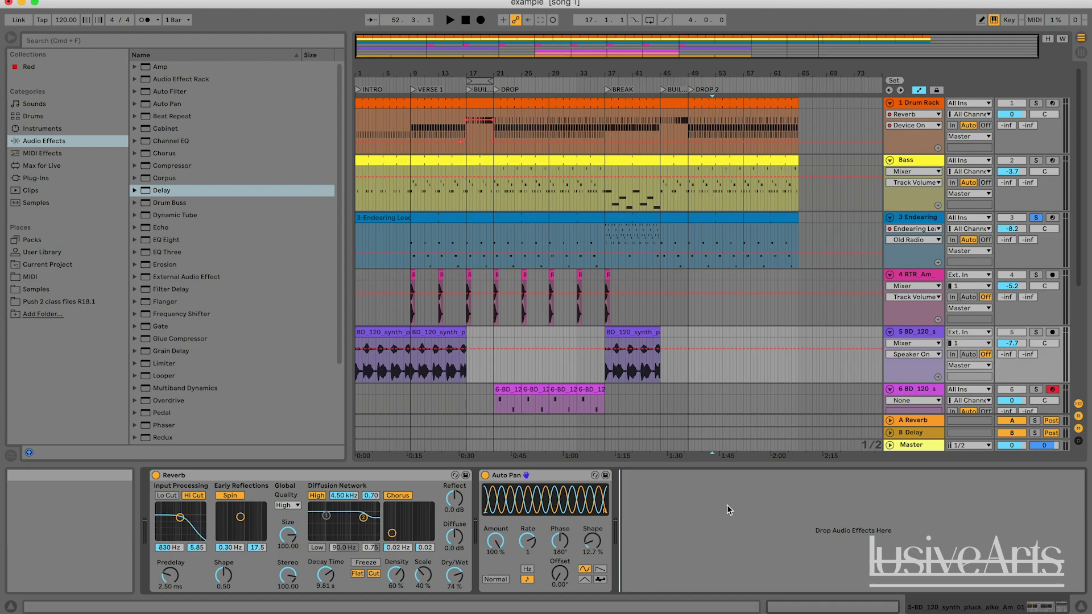
# Examine the Endearing Lead track across Verse 1, the Buildup, the Drop, the Break and the end of the song.
pyautogui.click(618, 241)
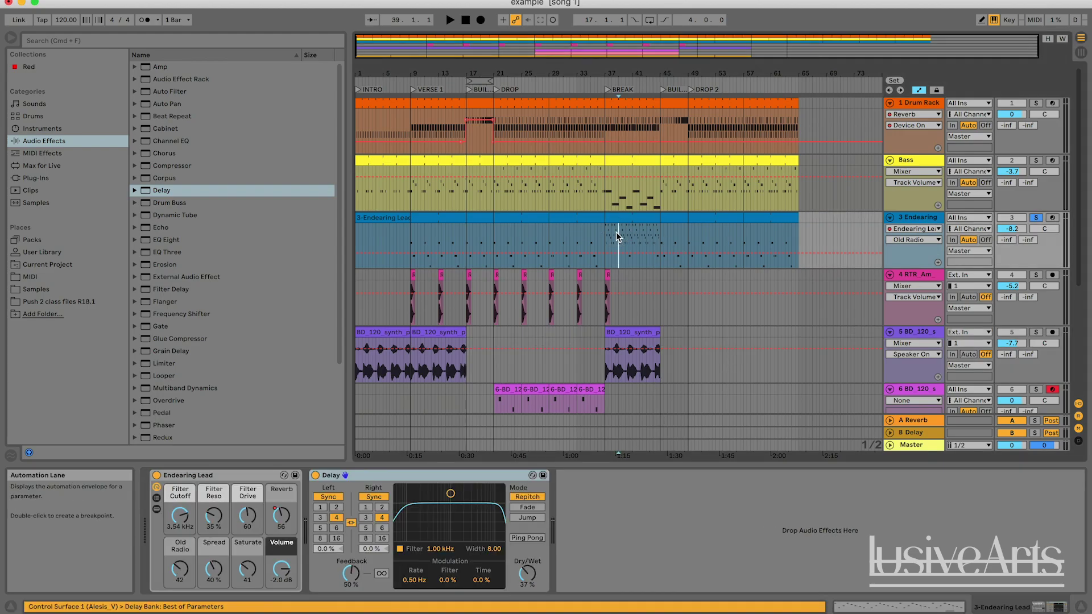
pyautogui.click(469, 238)
pyautogui.click(493, 238)
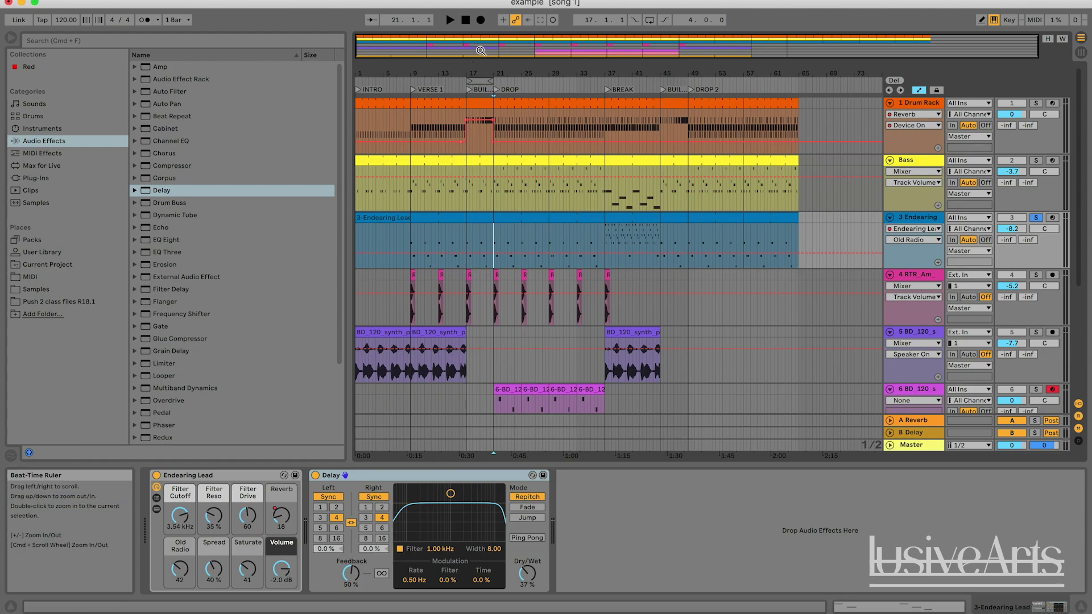
pyautogui.press('+')
pyautogui.click(428, 236)
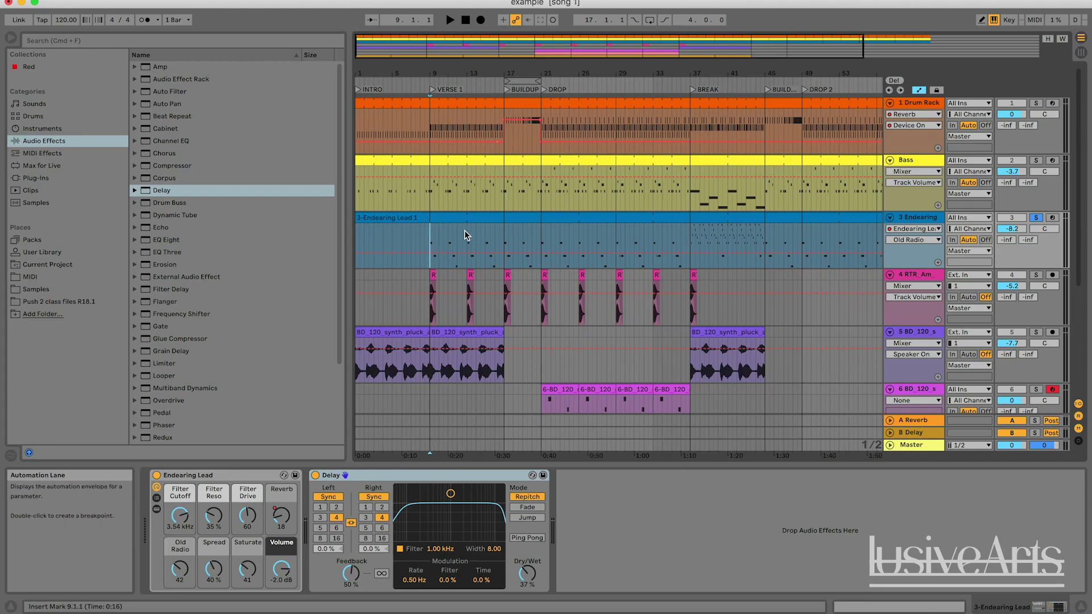
pyautogui.click(494, 242)
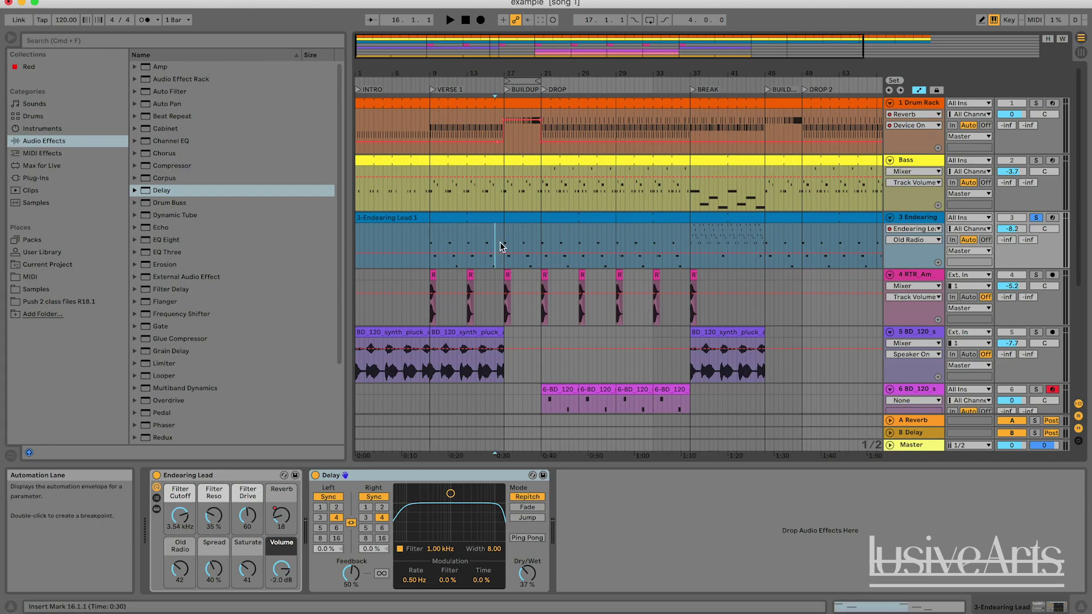
pyautogui.press('-')
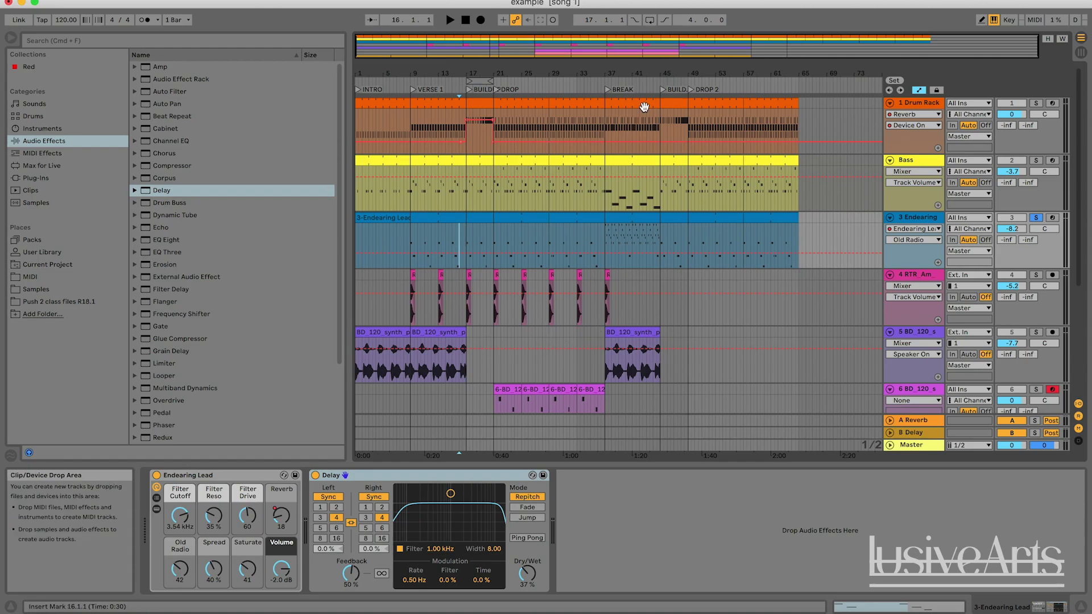
pyautogui.click(802, 255)
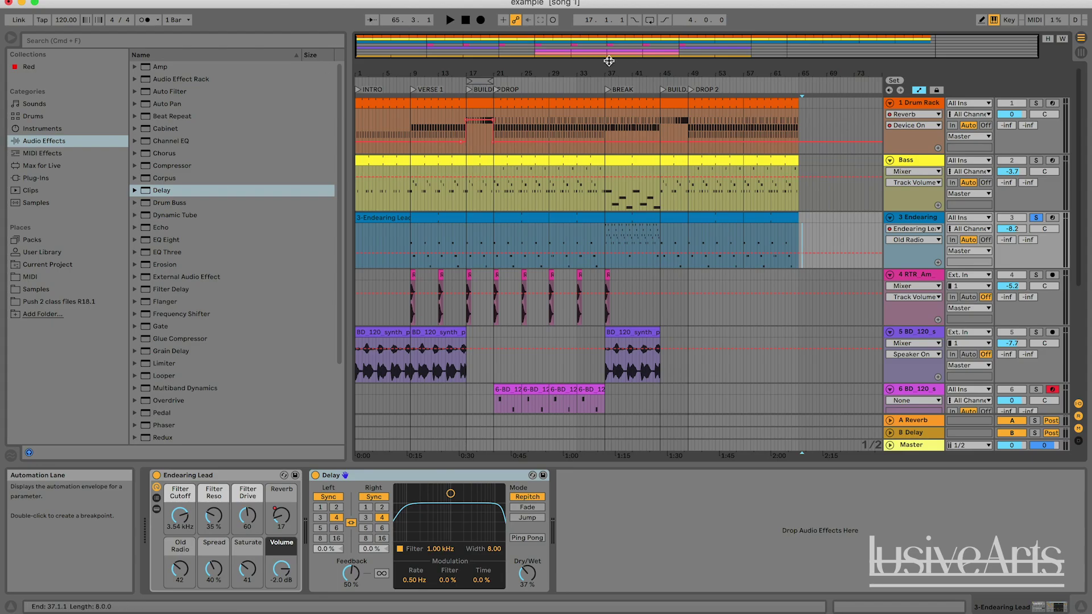
# Look over all tracks in the arrangement and show the devices of the Bass and Drum Rack tracks.
pyautogui.scroll(-5, 520, 168)
pyautogui.scroll(5, 520, 168)
pyautogui.scroll(-5, 520, 168)
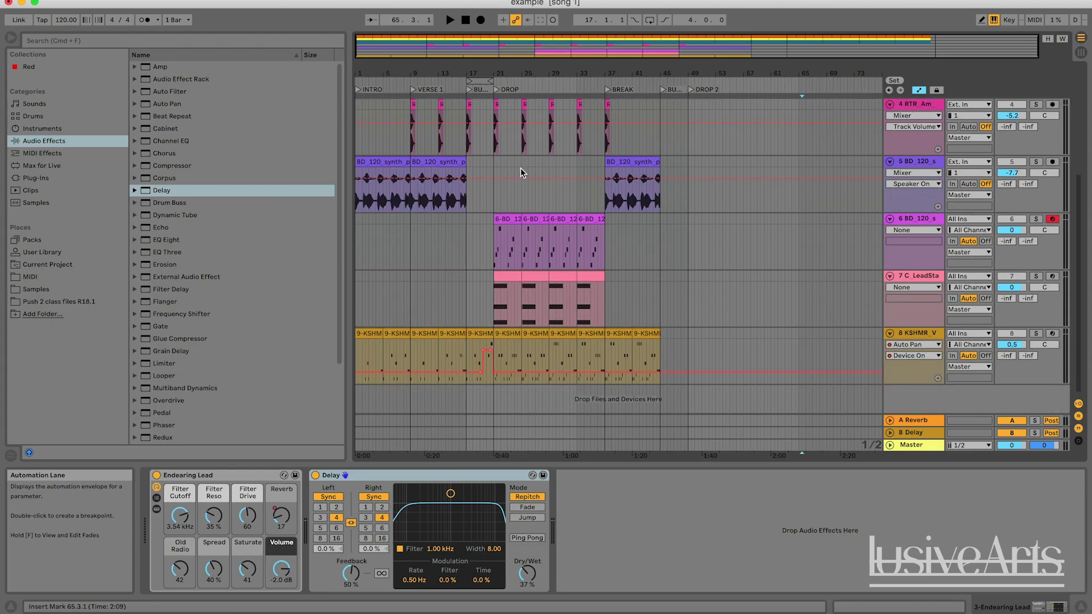
pyautogui.scroll(5, 830, 266)
pyautogui.scroll(-3, 830, 266)
pyautogui.scroll(3, 830, 266)
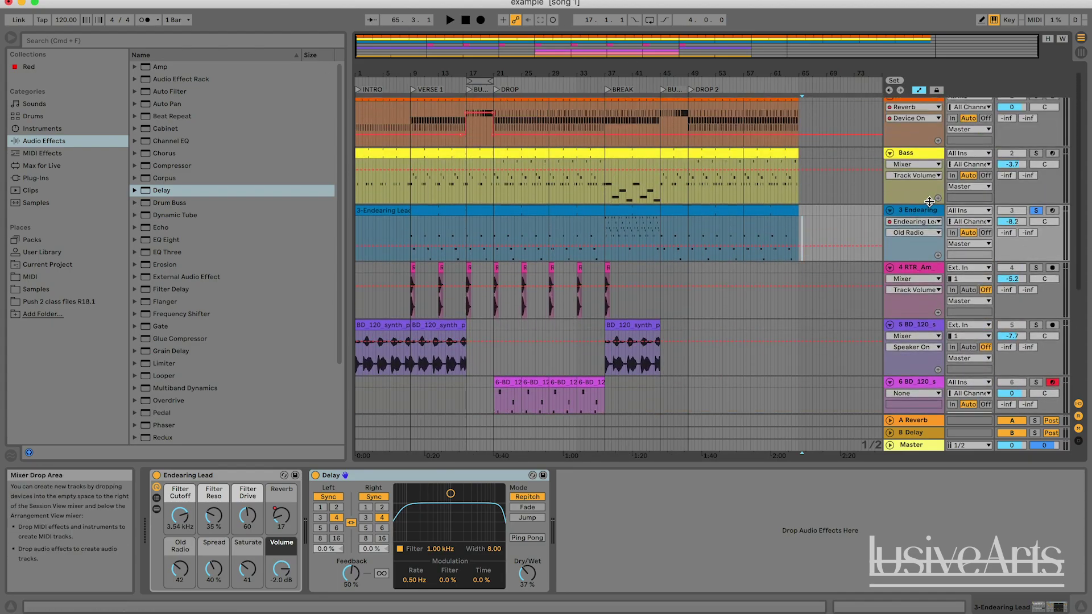
pyautogui.click(917, 154)
pyautogui.scroll(1, 916, 160)
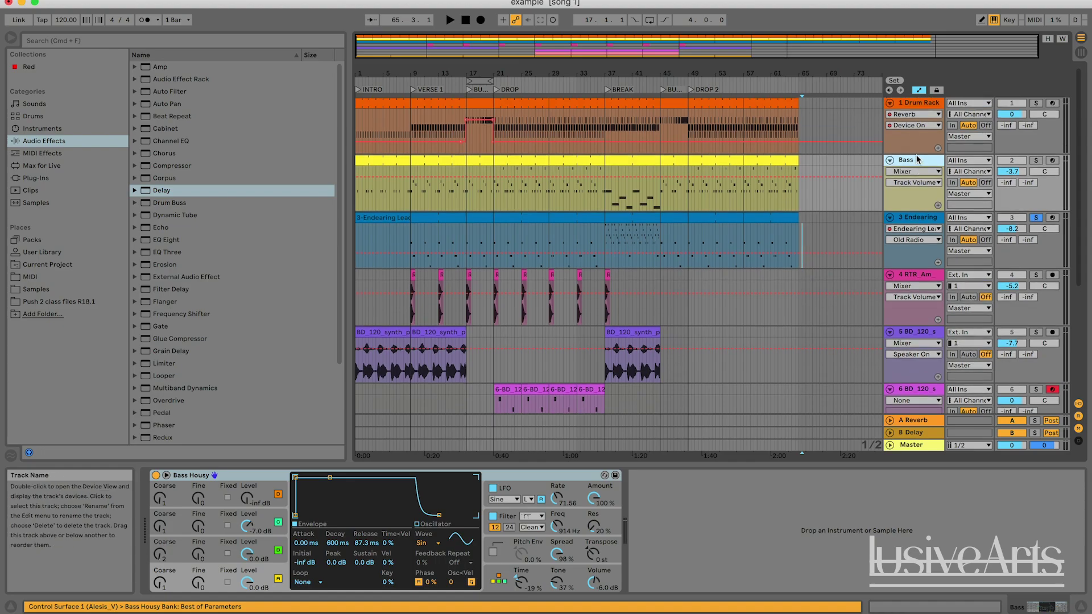
pyautogui.click(915, 102)
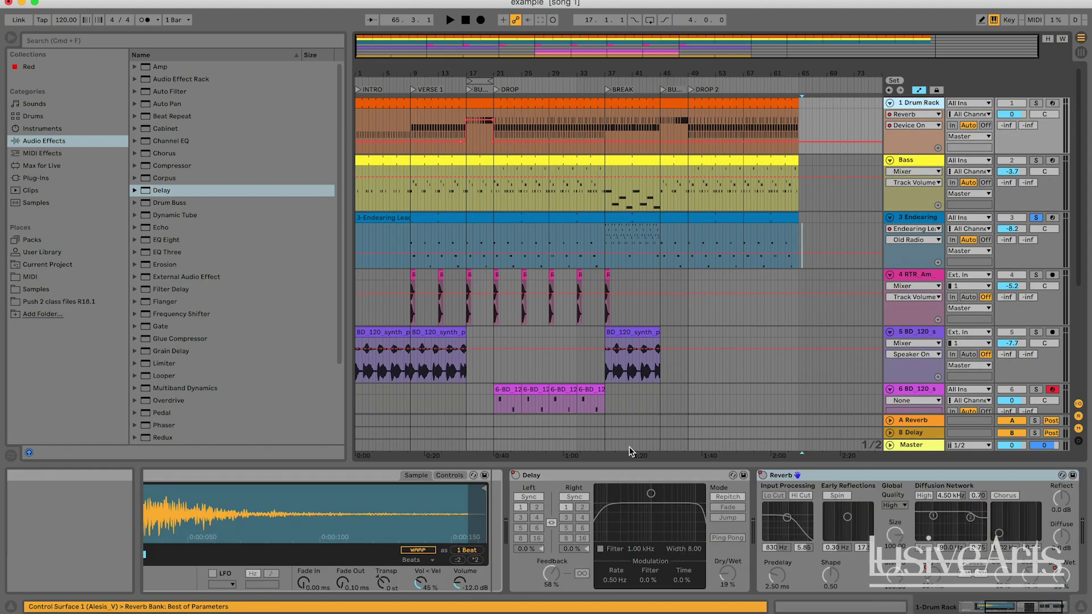
# Review the arrangement from the Drum Rack track down to the KSHMR track and show the Endearing Lead track's devices.
pyautogui.scroll(-5, 628, 446)
pyautogui.scroll(3, 610, 250)
pyautogui.scroll(-3, 621, 244)
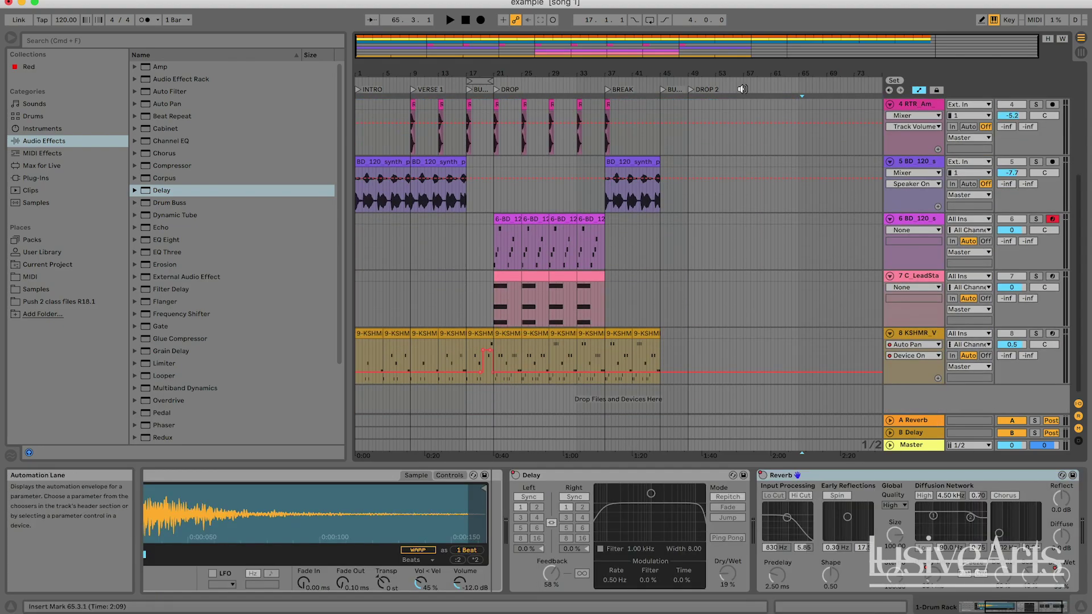
pyautogui.scroll(3, 698, 162)
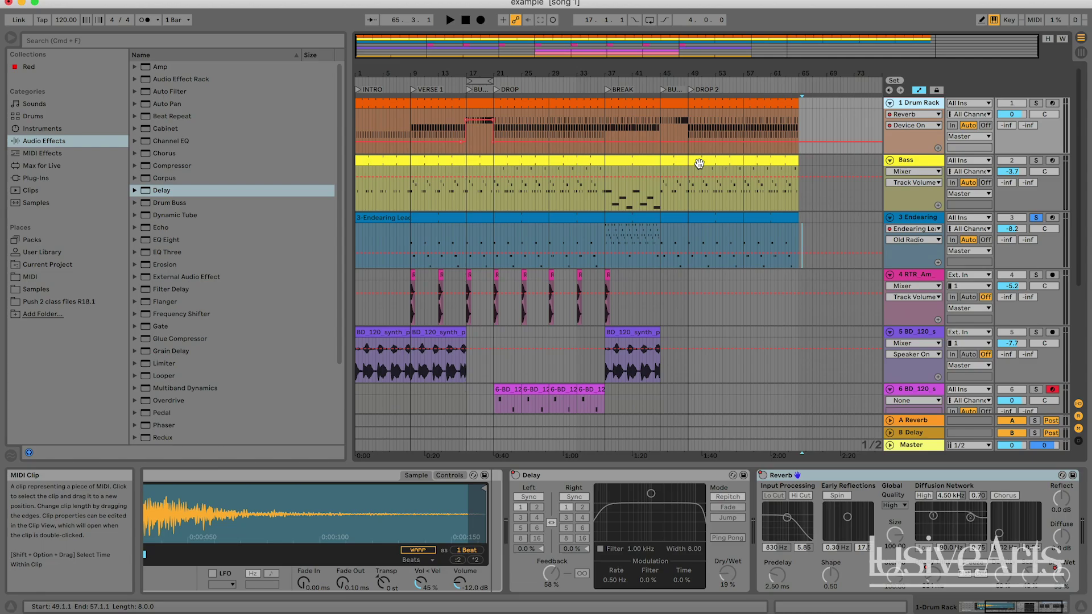
pyautogui.click(820, 238)
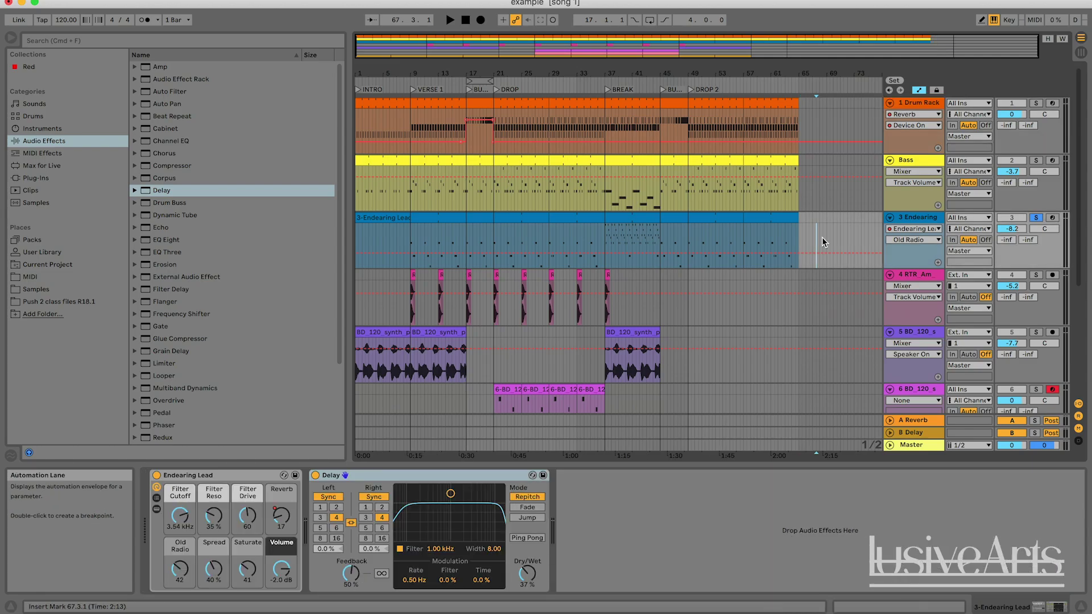
# Look over the lower tracks again and place the insert marker at 65.1.1, at the end of the Endearing Lead clip.
pyautogui.scroll(-5, 821, 237)
pyautogui.scroll(5, 821, 237)
pyautogui.click(819, 239)
pyautogui.scroll(-3, 819, 239)
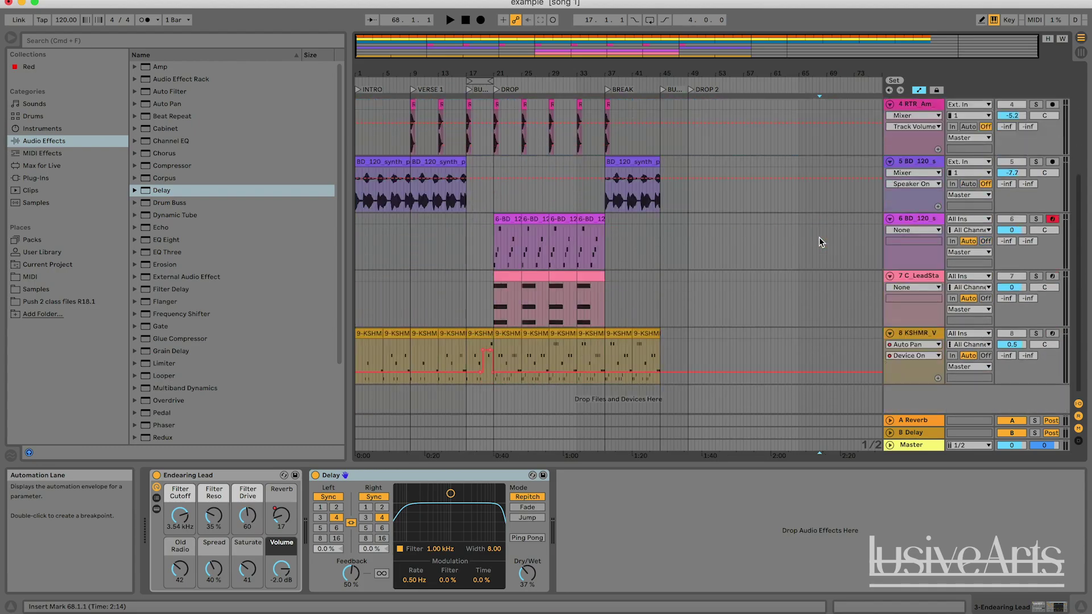
pyautogui.scroll(3, 818, 239)
pyautogui.click(803, 239)
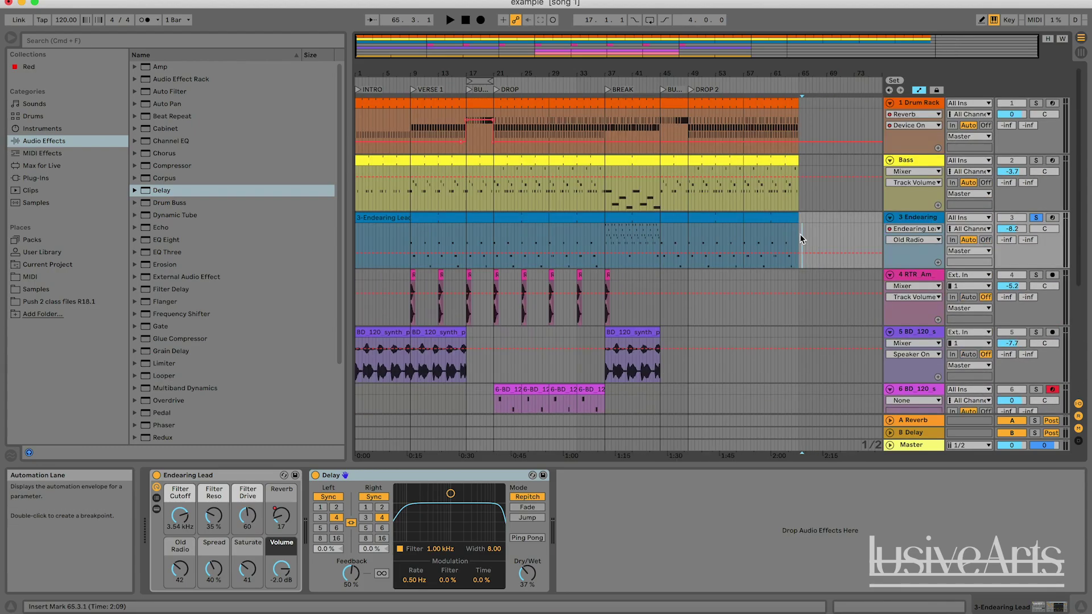
pyautogui.click(799, 240)
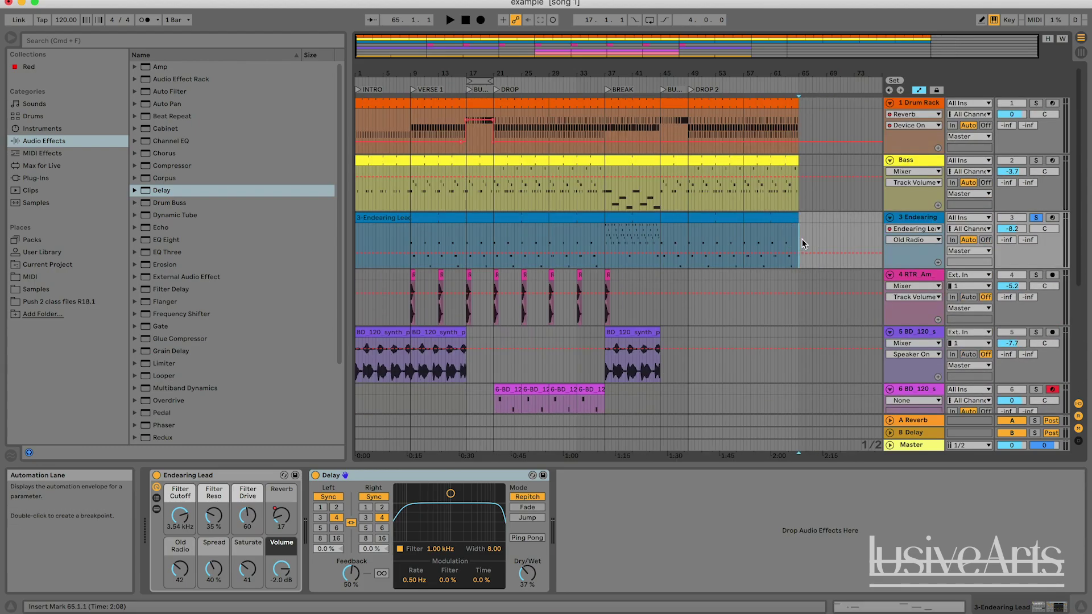